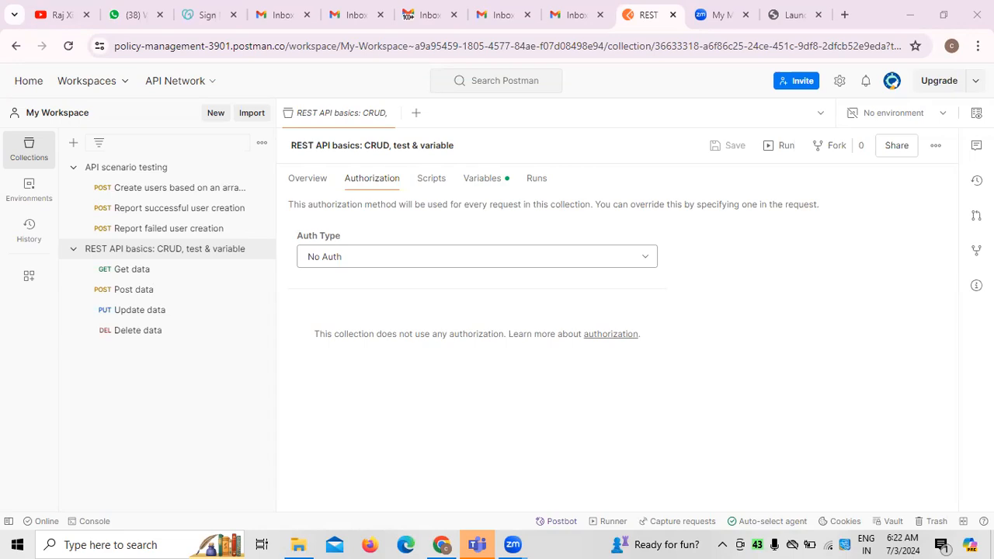
# Set the authorization type of the REST API basics collection to OAuth 2.0.
pyautogui.click(646, 257)
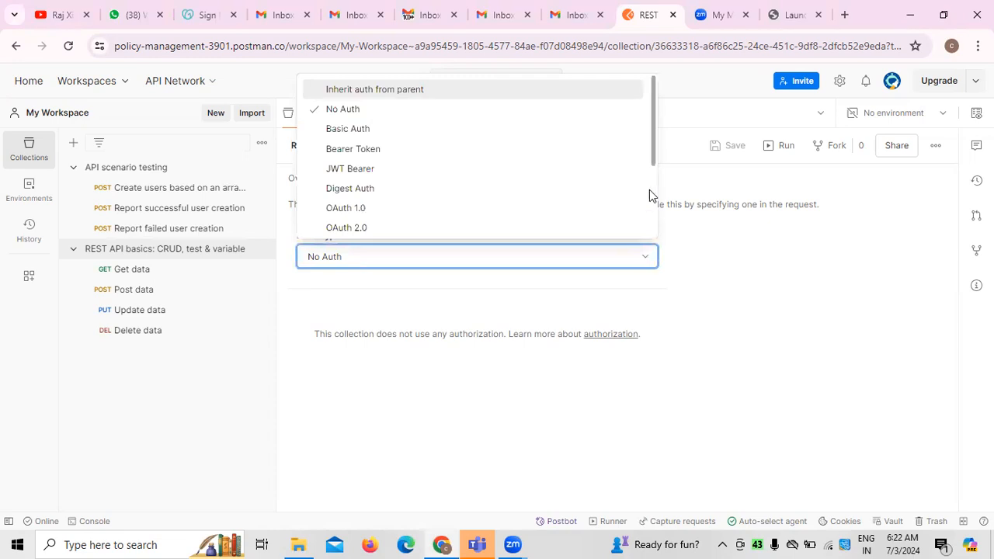
pyautogui.scroll(-1, 655, 170)
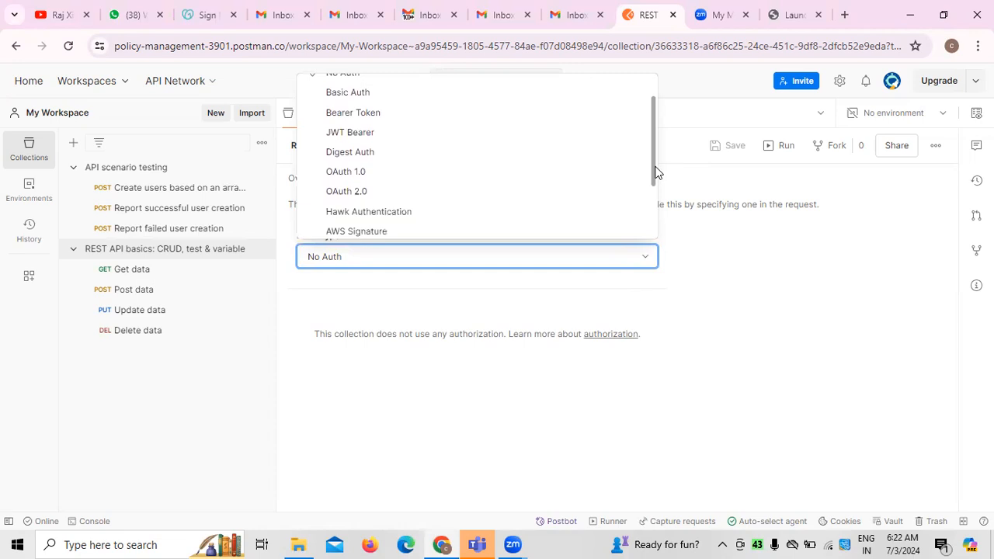
pyautogui.click(344, 200)
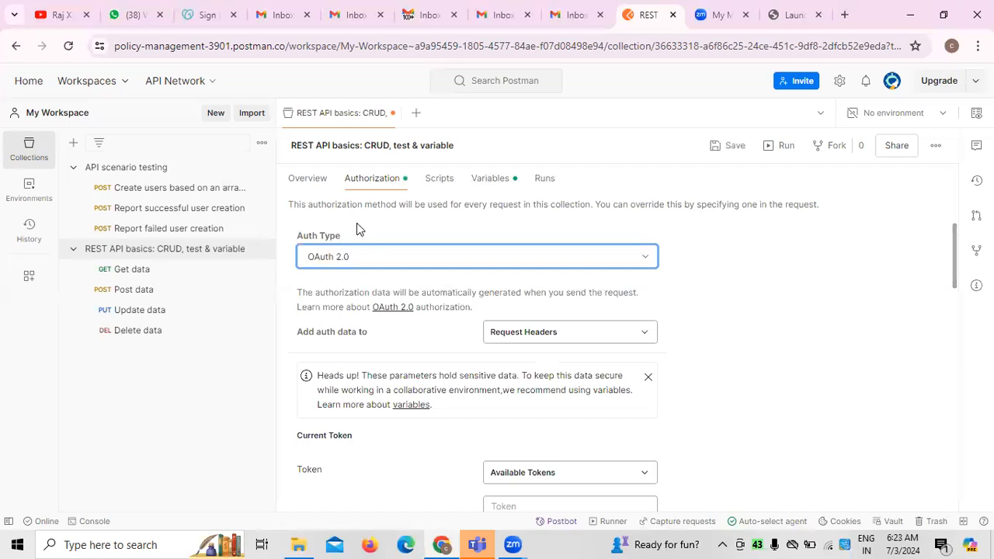
# Examine the collection's pre-request script and post-response script editors.
pyautogui.click(437, 186)
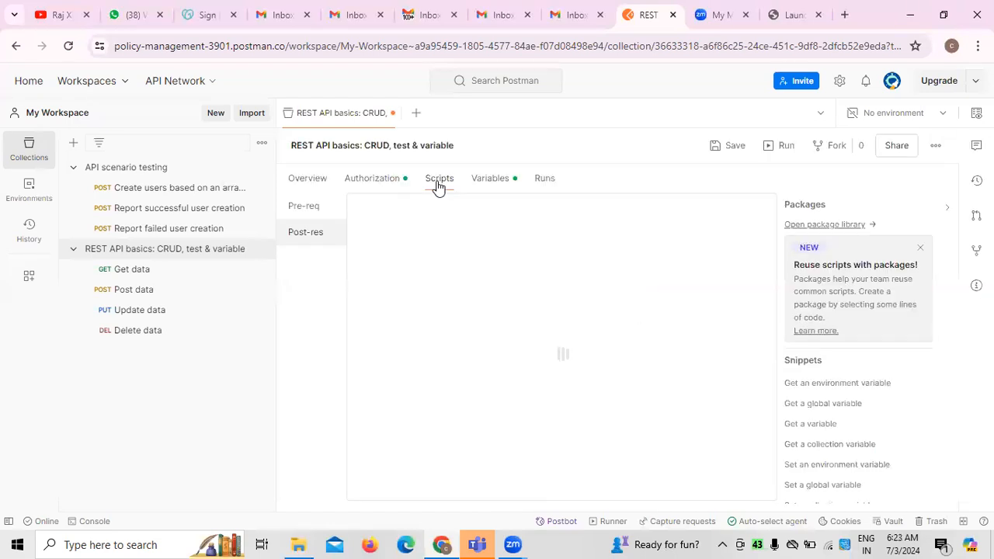
pyautogui.click(304, 213)
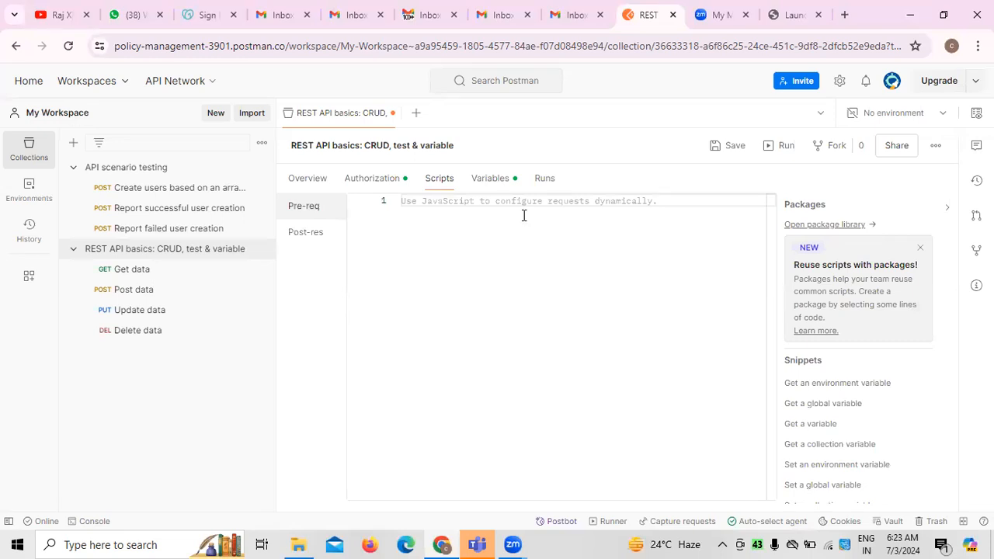
pyautogui.click(320, 241)
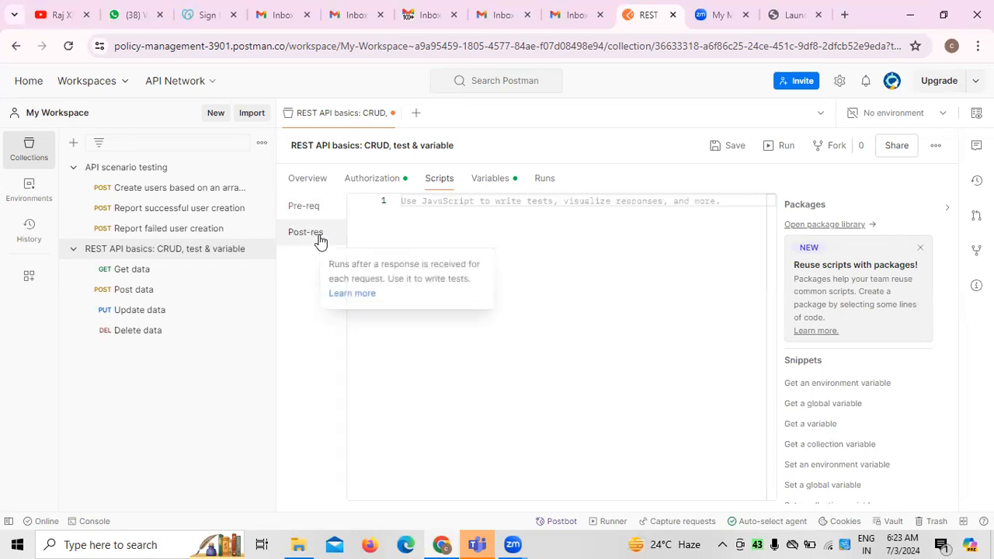
# Add a collection variable named number below base_url.
pyautogui.click(484, 182)
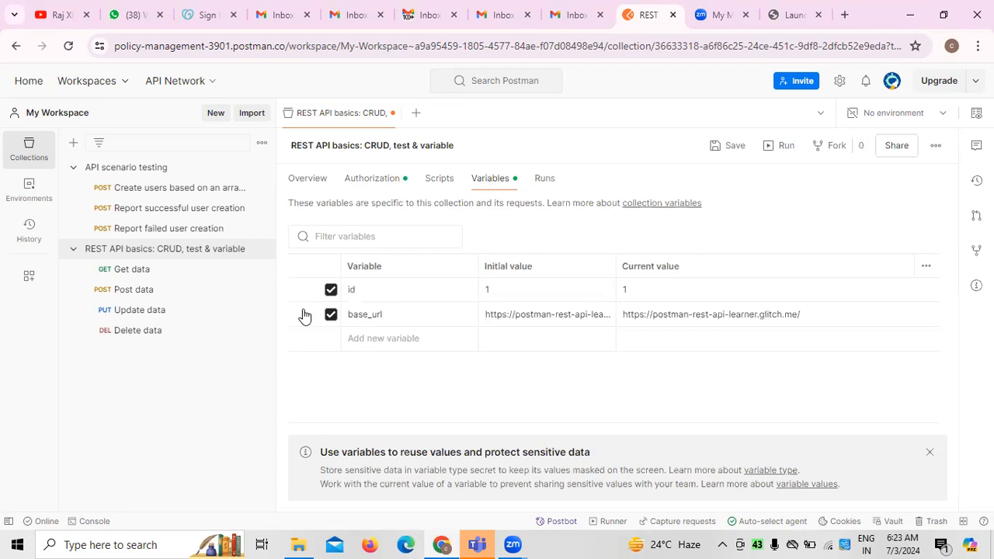
pyautogui.click(367, 340)
pyautogui.write('number')
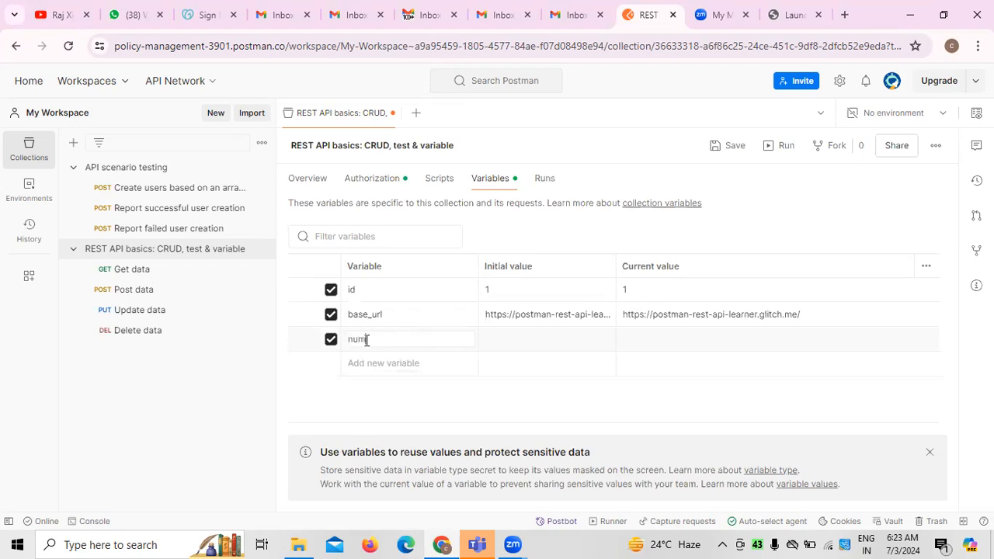
pyautogui.click(529, 338)
pyautogui.click(666, 337)
# Look through the collection's functional run history.
pyautogui.click(544, 180)
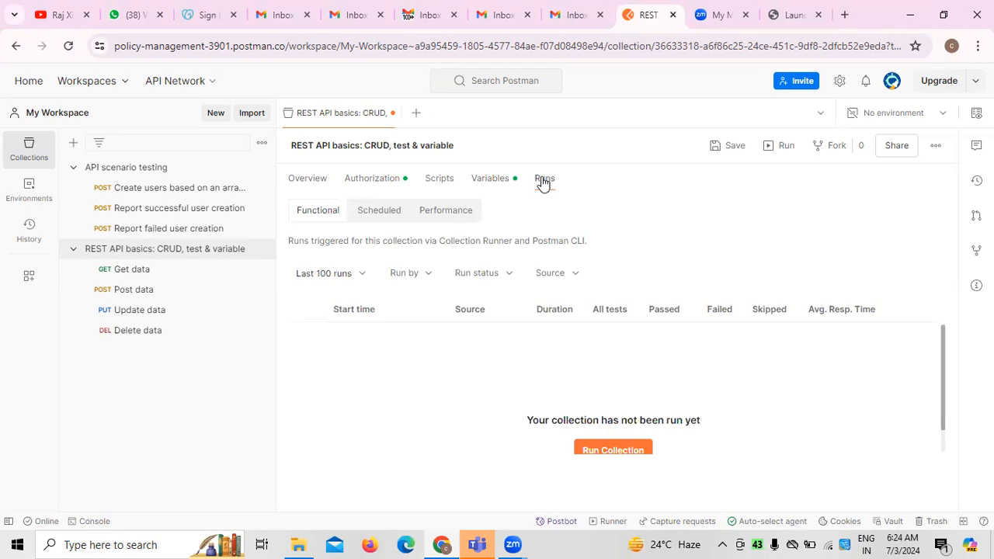
pyautogui.scroll(-1, 440, 379)
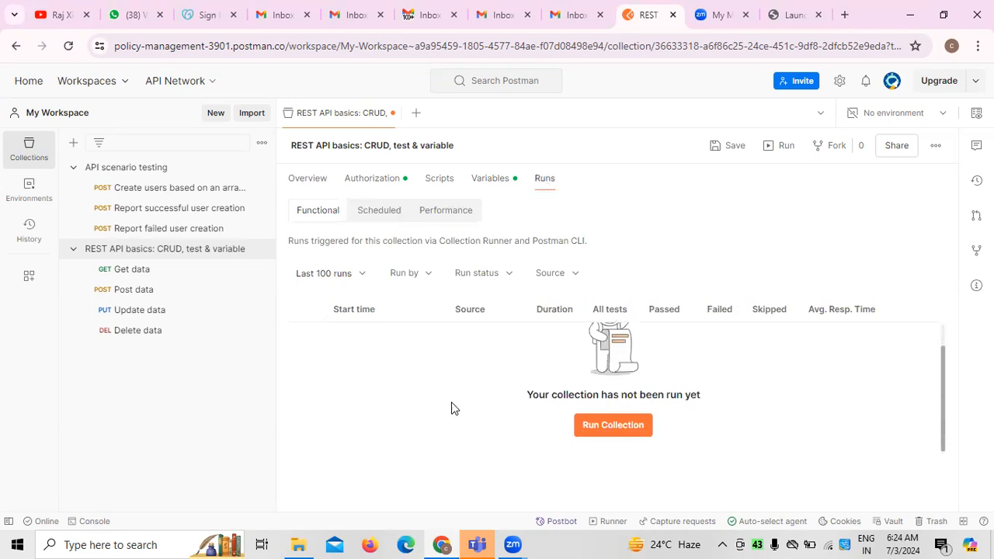
pyautogui.scroll(1, 435, 329)
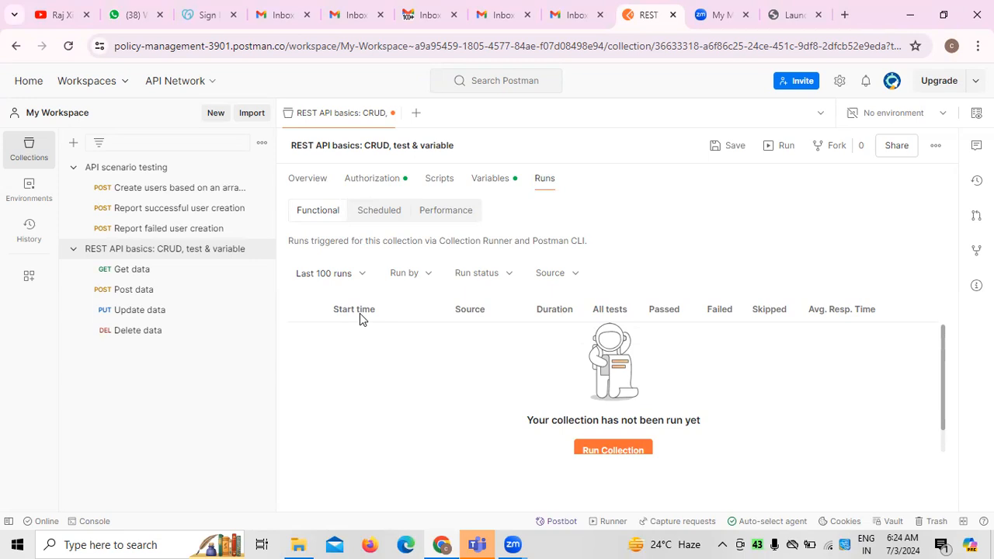
# In the collection's authorization settings, keep OAuth 2.0 as the auth type and add the auth data to the Request URL.
pyautogui.click(381, 180)
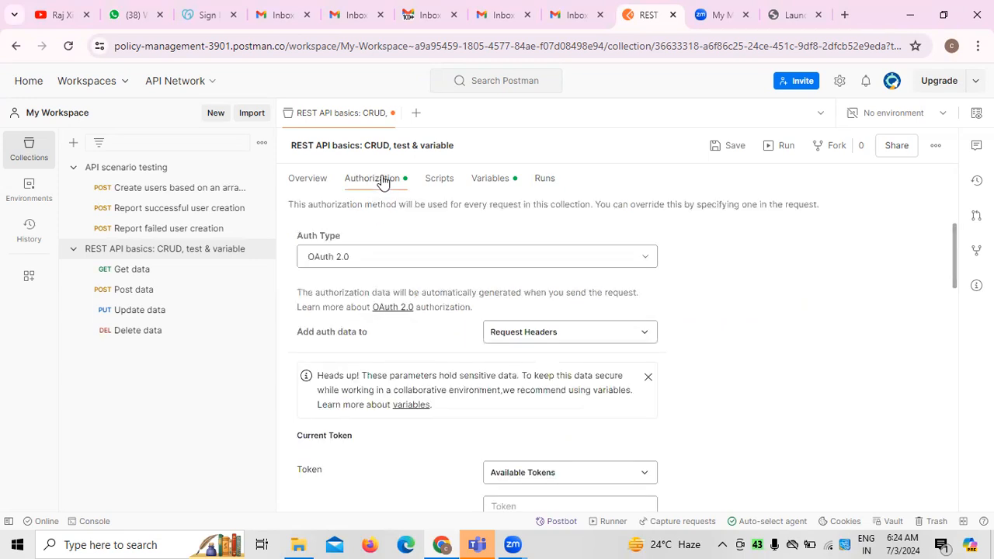
pyautogui.click(640, 263)
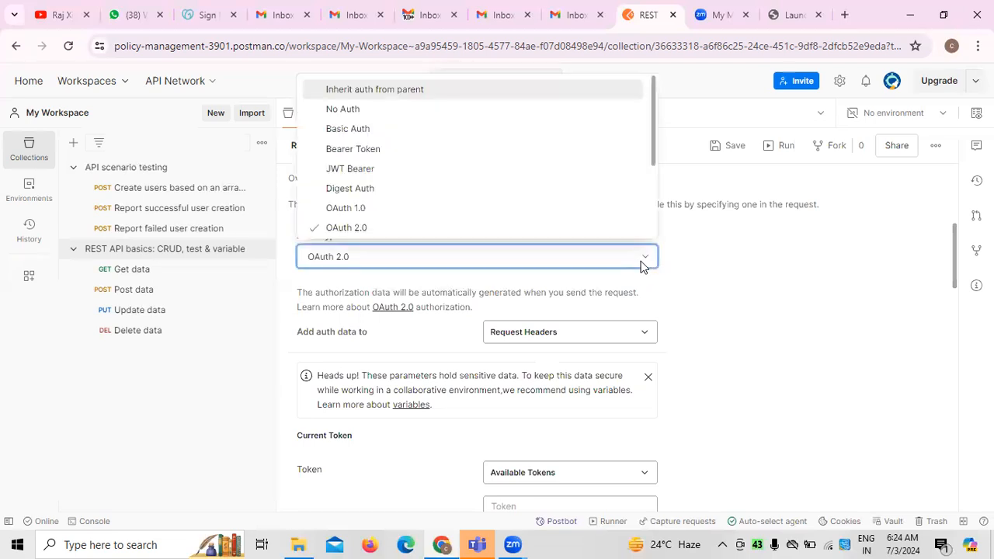
pyautogui.click(373, 233)
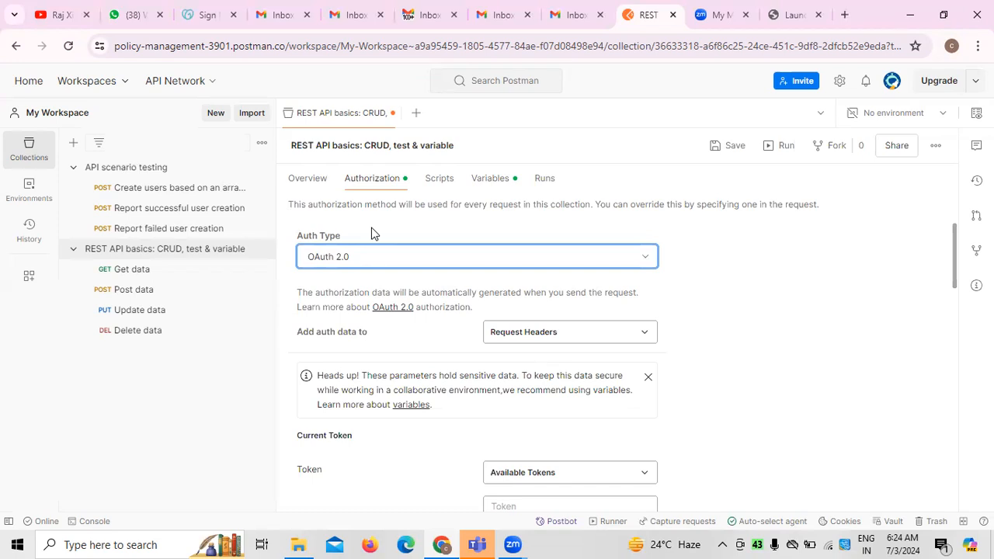
pyautogui.click(642, 337)
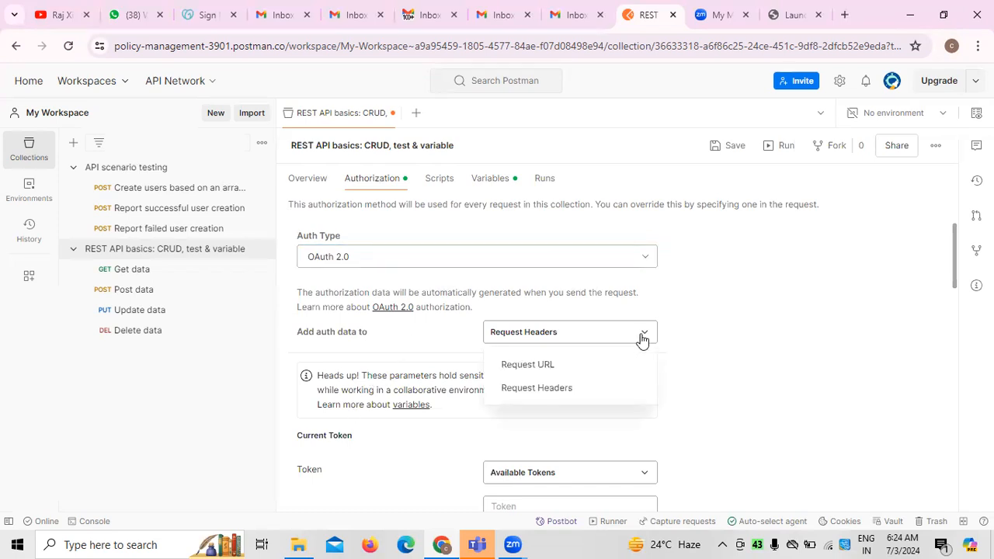
pyautogui.click(551, 364)
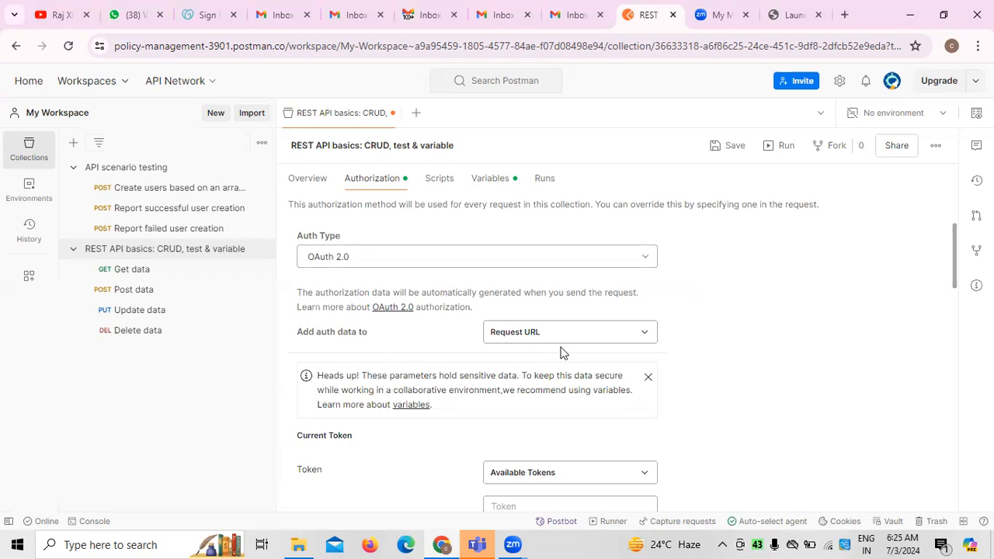
# Check which tokens are available for the collection's current OAuth 2.0 token.
pyautogui.scroll(-2, 796, 353)
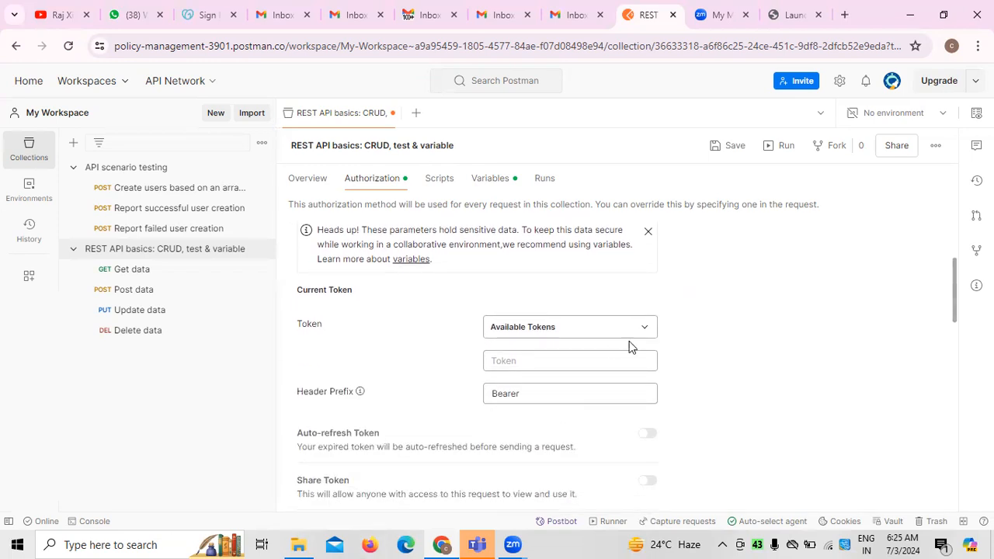
pyautogui.click(647, 331)
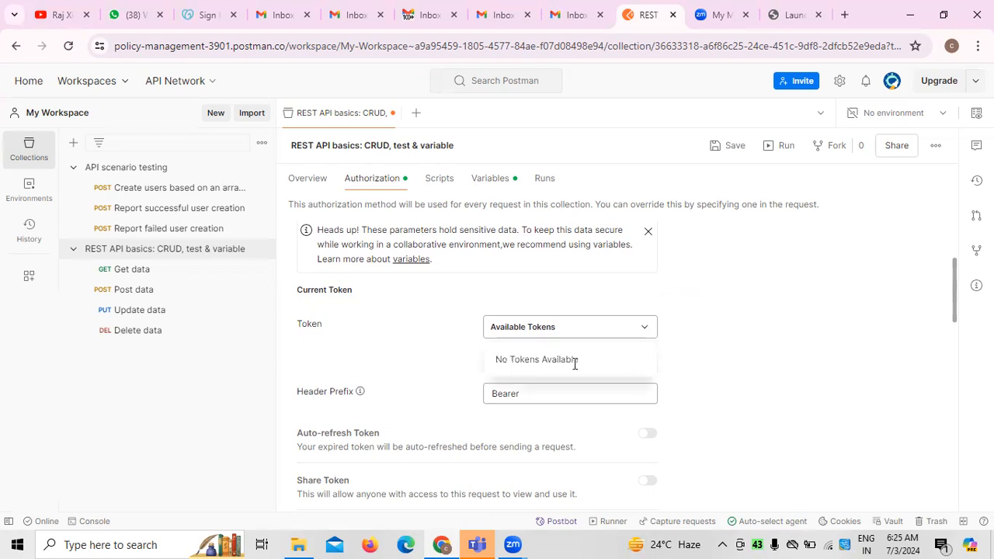
pyautogui.click(737, 337)
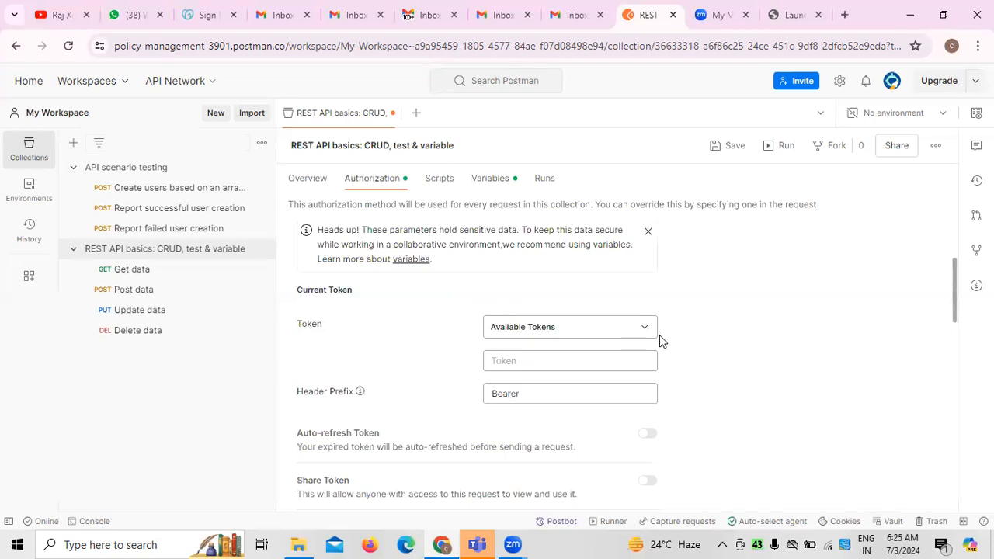
# Name the new OAuth 2.0 token configuration token1.
pyautogui.scroll(-1, 733, 387)
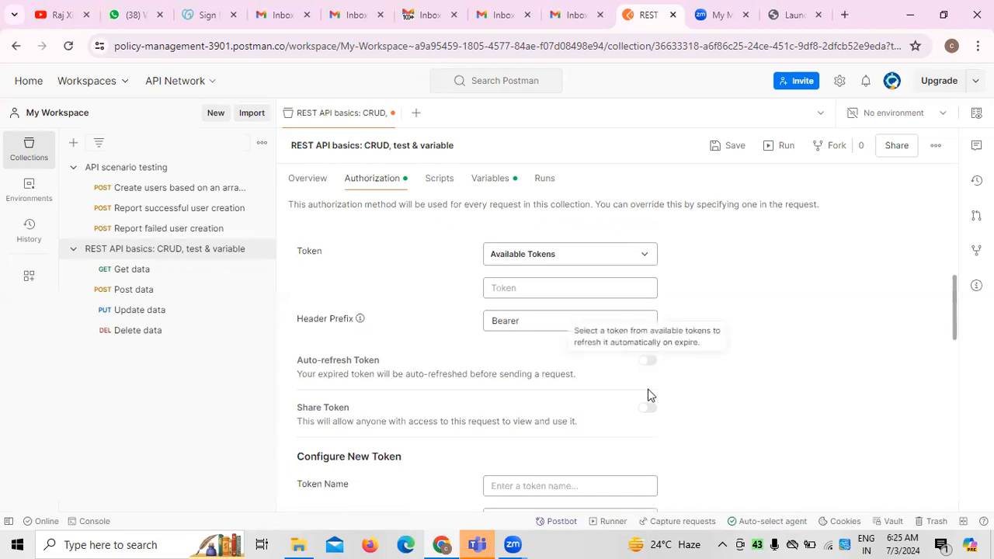
pyautogui.scroll(-1, 730, 424)
pyautogui.scroll(-2, 729, 424)
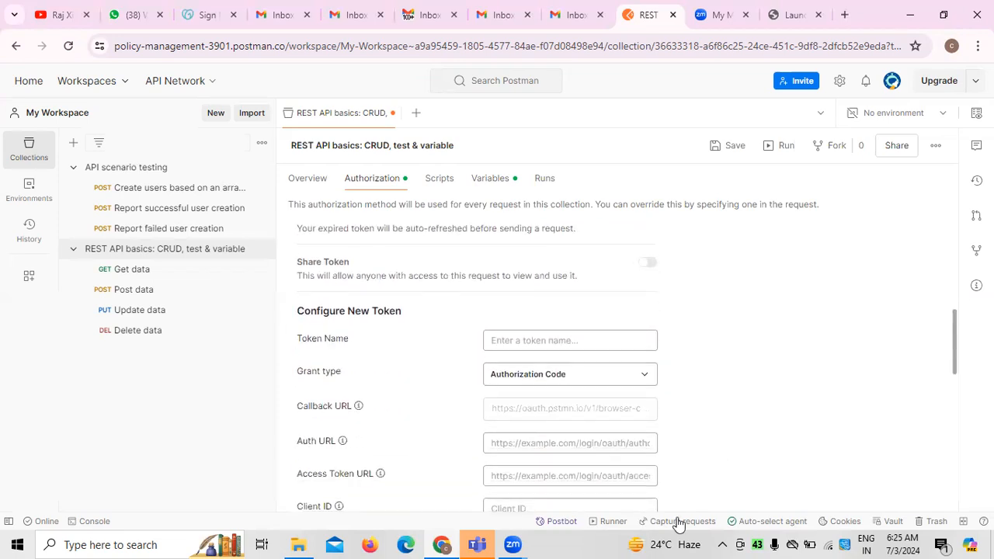
pyautogui.click(569, 340)
pyautogui.scroll(2, 773, 341)
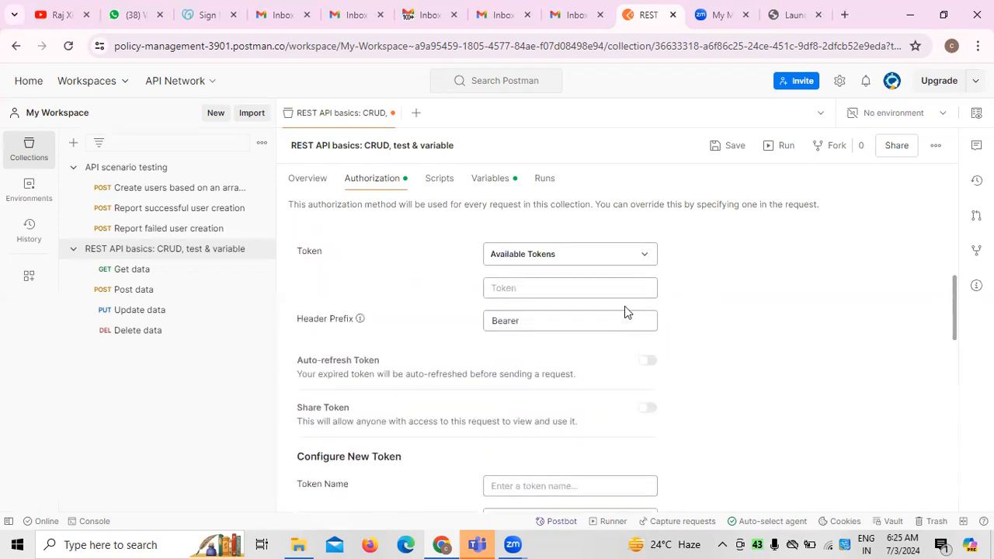
pyautogui.scroll(-1, 579, 350)
pyautogui.write('token1')
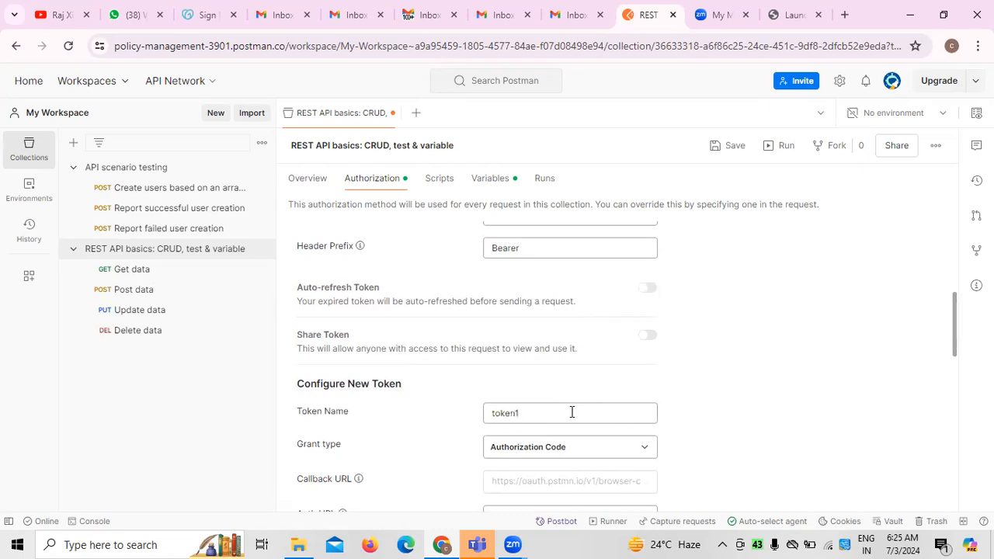
# Set the grant type of token1 to Password Credentials.
pyautogui.scroll(-2, 787, 378)
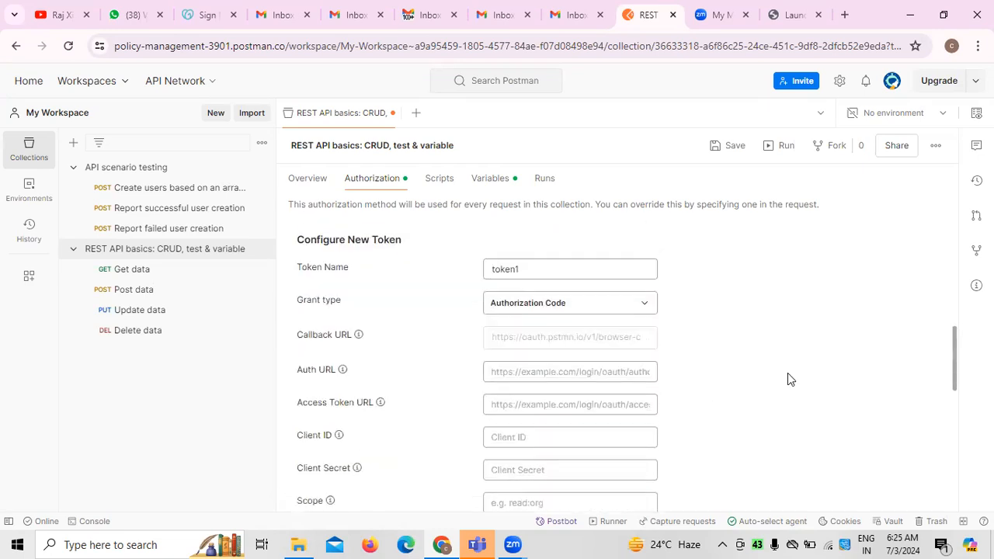
pyautogui.click(644, 304)
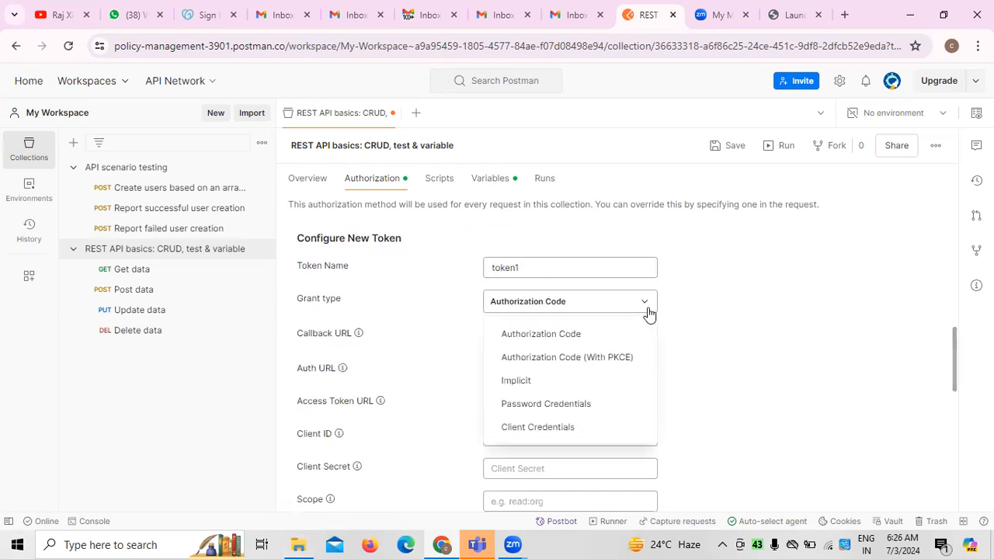
pyautogui.click(584, 405)
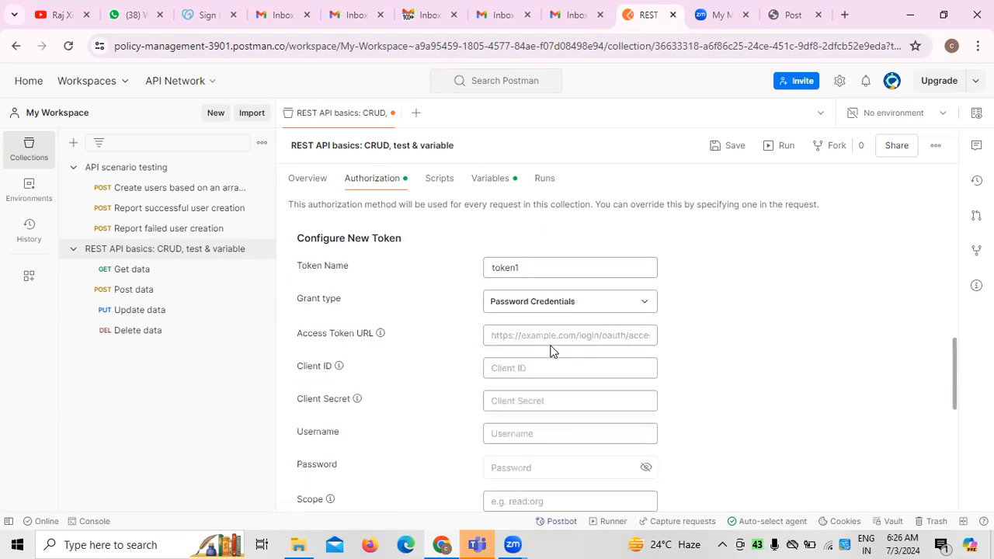
# Review the Password Credentials fields, client authentication, advanced options and access token request for token1.
pyautogui.scroll(-2, 657, 381)
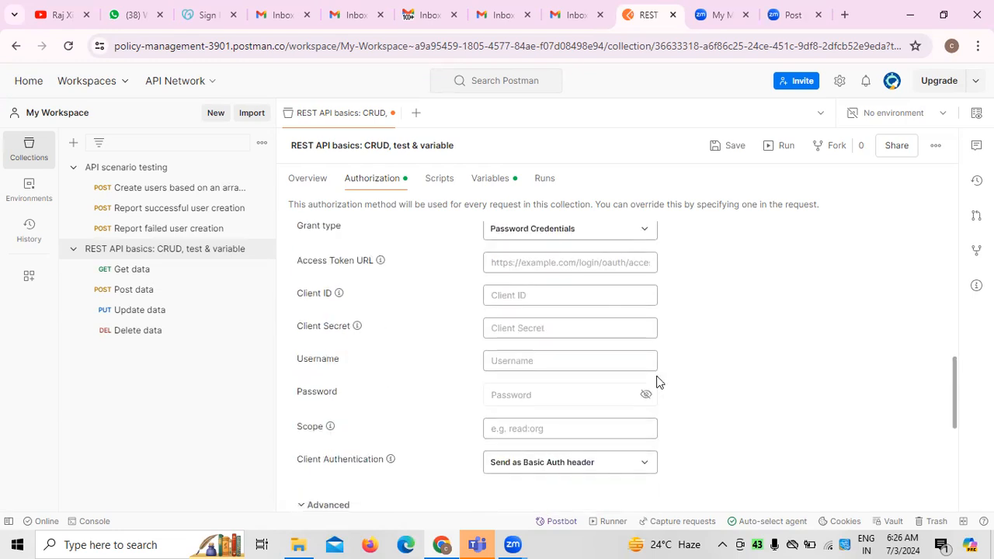
pyautogui.scroll(-2, 657, 383)
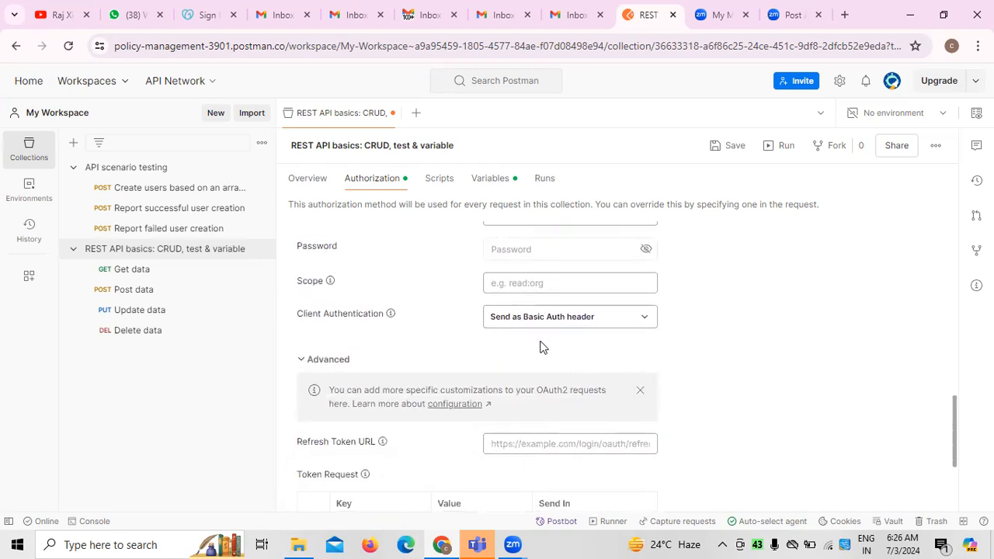
pyautogui.scroll(2, 489, 358)
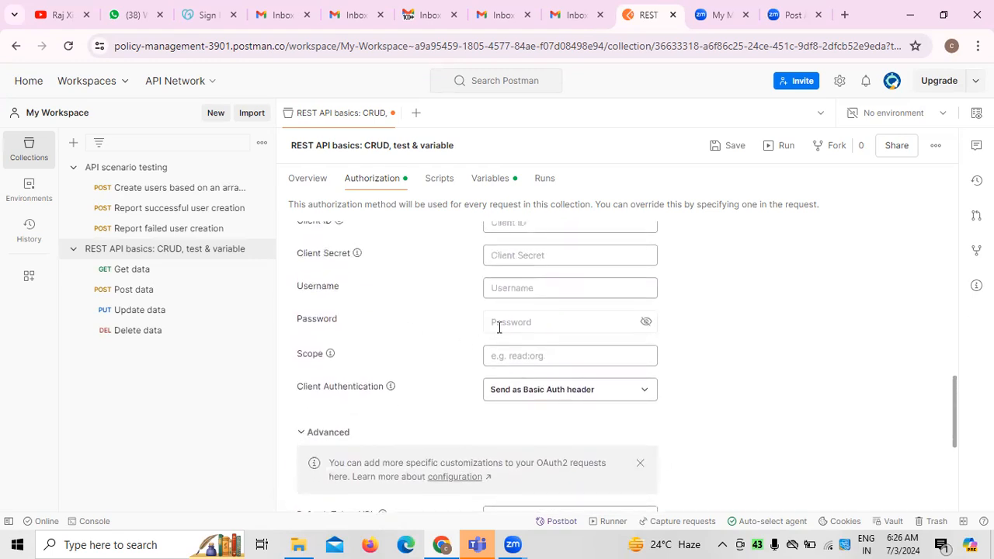
pyautogui.scroll(1, 499, 327)
pyautogui.scroll(1, 521, 289)
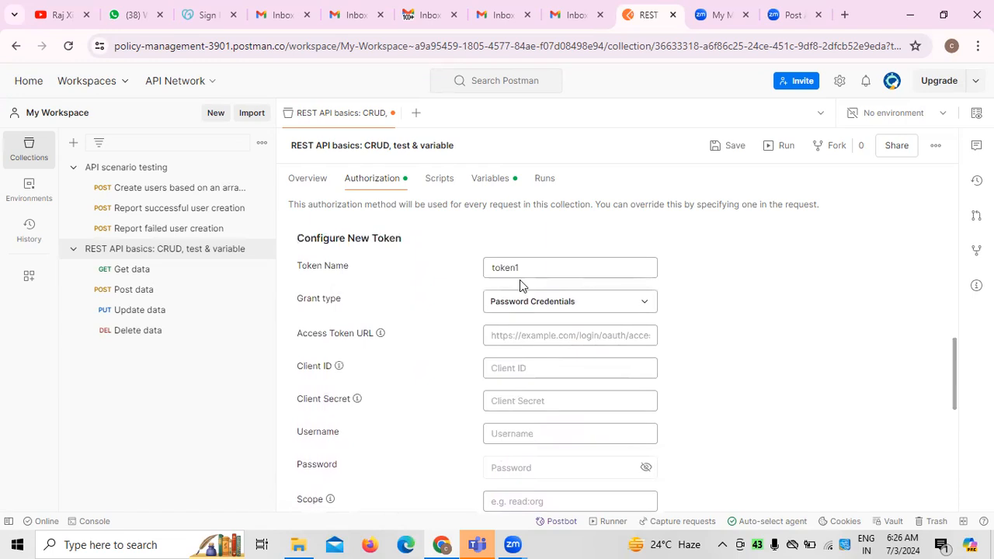
pyautogui.scroll(-4, 519, 280)
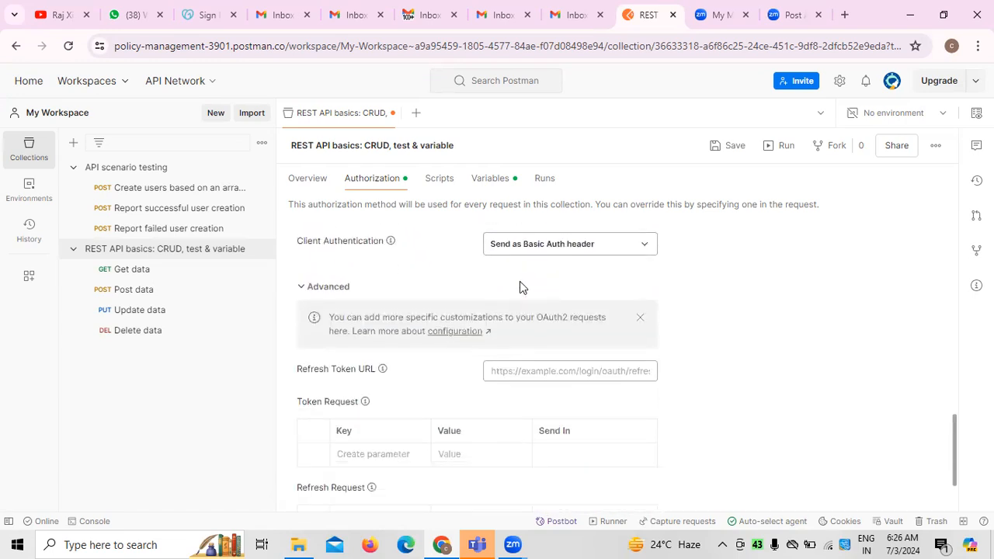
pyautogui.scroll(-1, 520, 288)
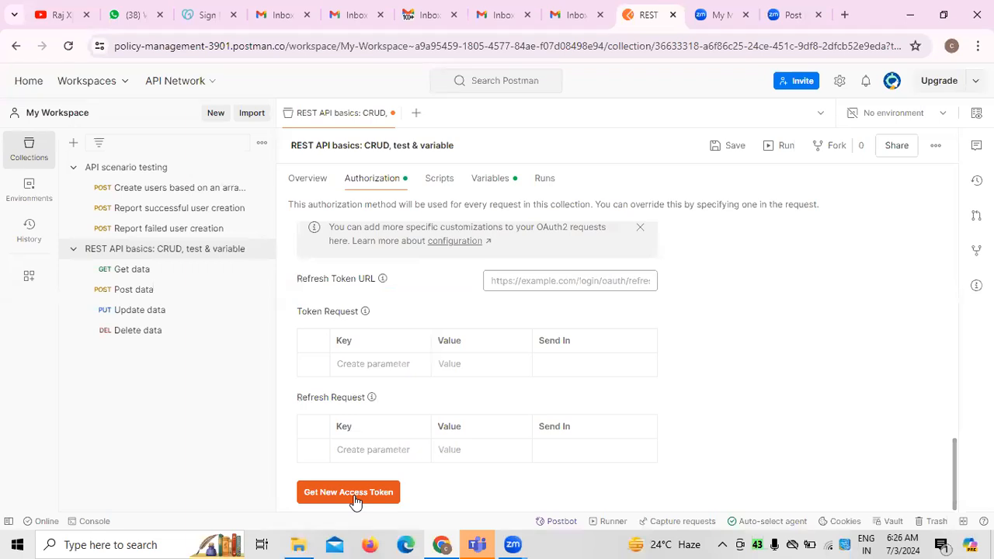
# Change the grant type of token1 to Authorization Code in the new token configuration.
pyautogui.scroll(2, 354, 501)
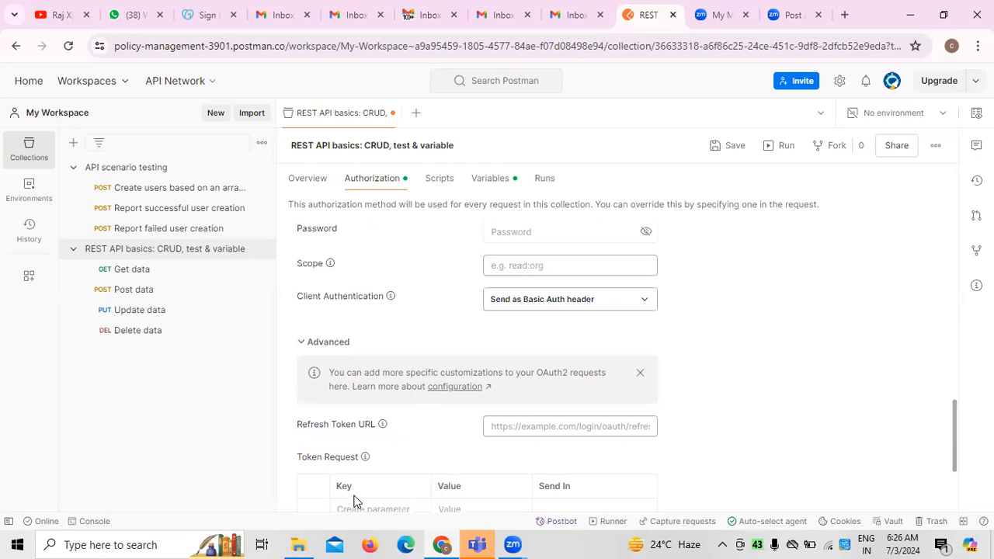
pyautogui.scroll(4, 355, 501)
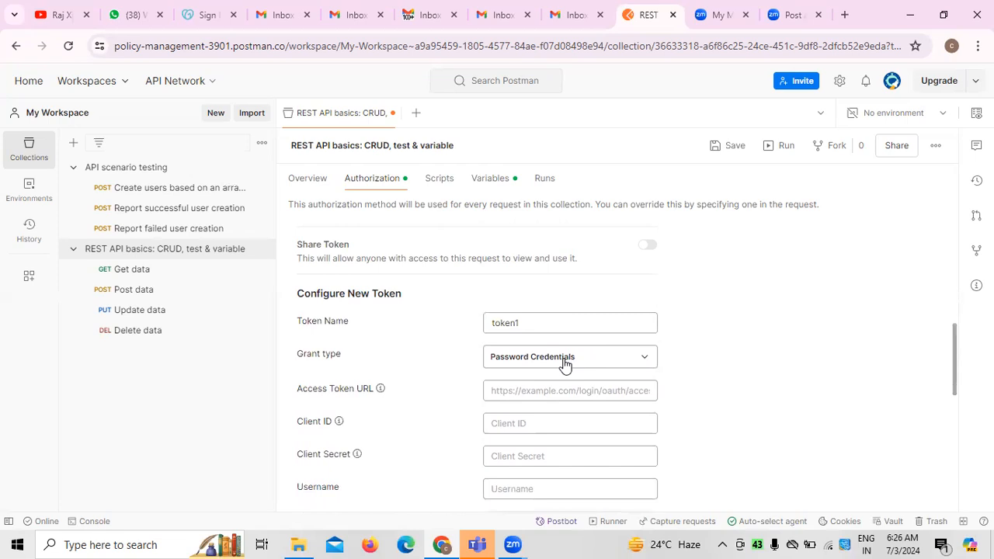
pyautogui.click(653, 359)
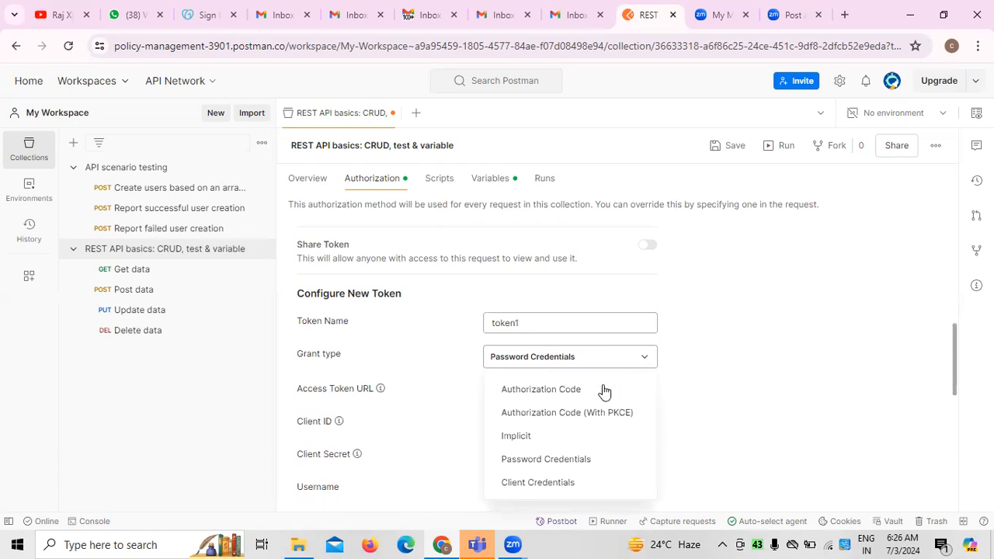
pyautogui.click(576, 394)
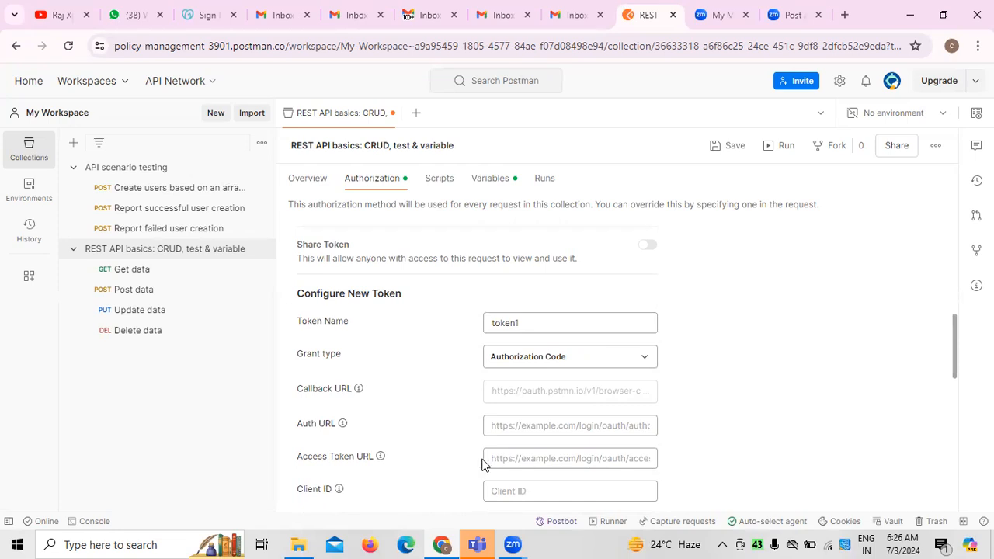
# Review the Authorization Code fields and request parameters of token1, and check the tokens available under the current token.
pyautogui.scroll(-6, 484, 464)
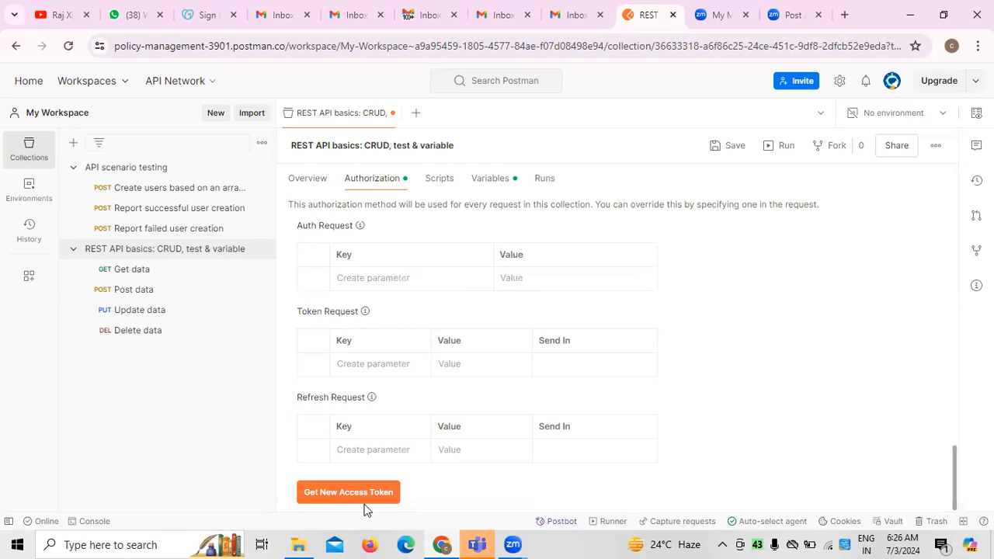
pyautogui.scroll(6, 368, 510)
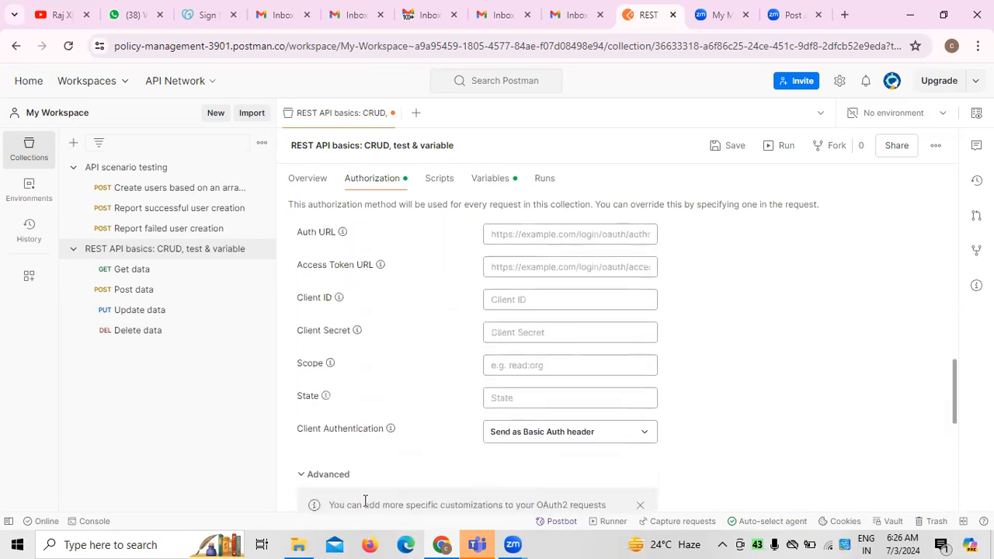
pyautogui.scroll(2, 365, 501)
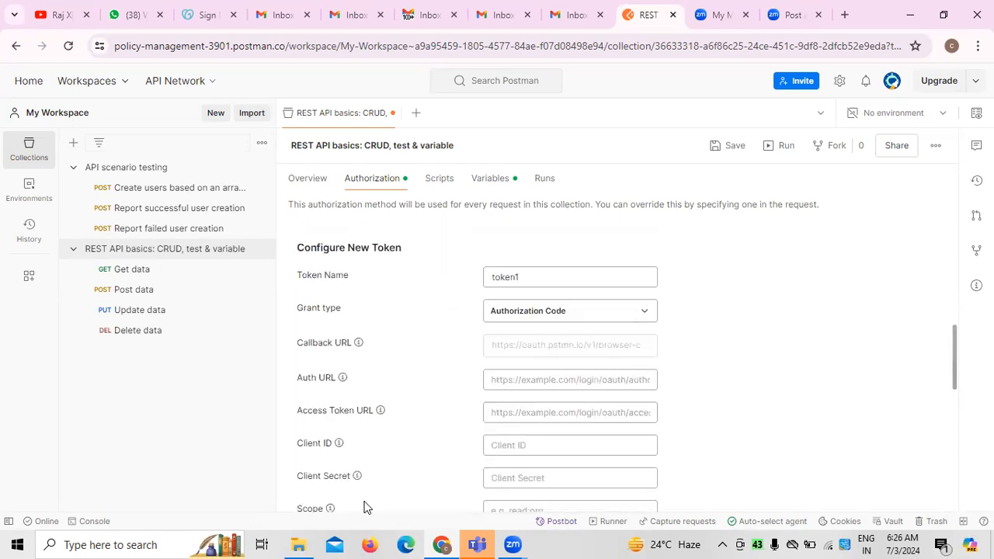
pyautogui.scroll(5, 378, 318)
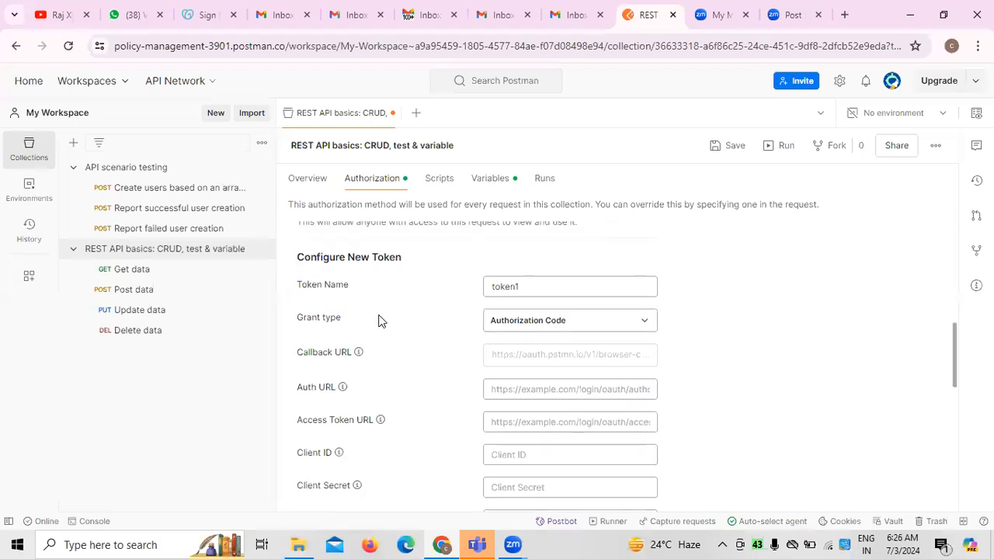
pyautogui.click(647, 339)
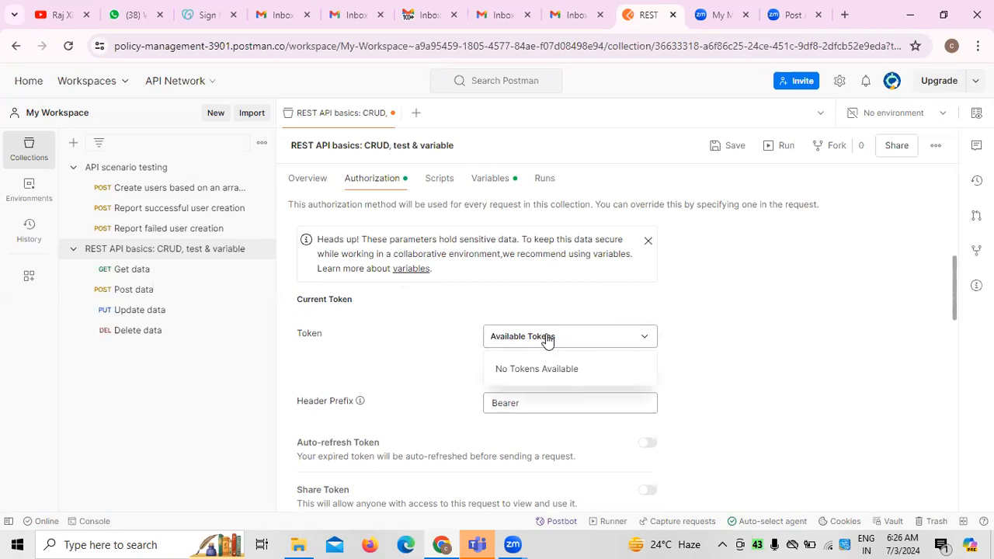
pyautogui.click(739, 362)
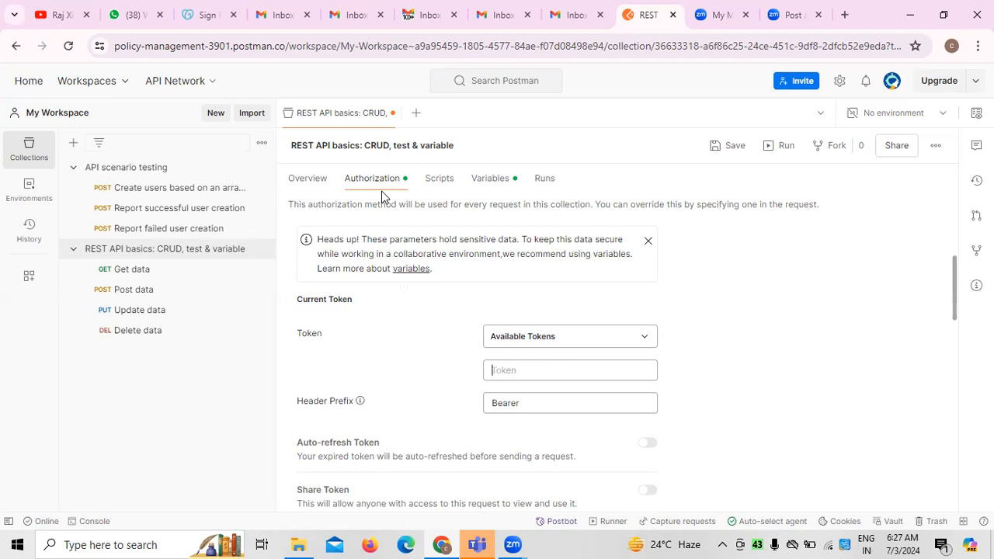
pyautogui.scroll(2, 744, 336)
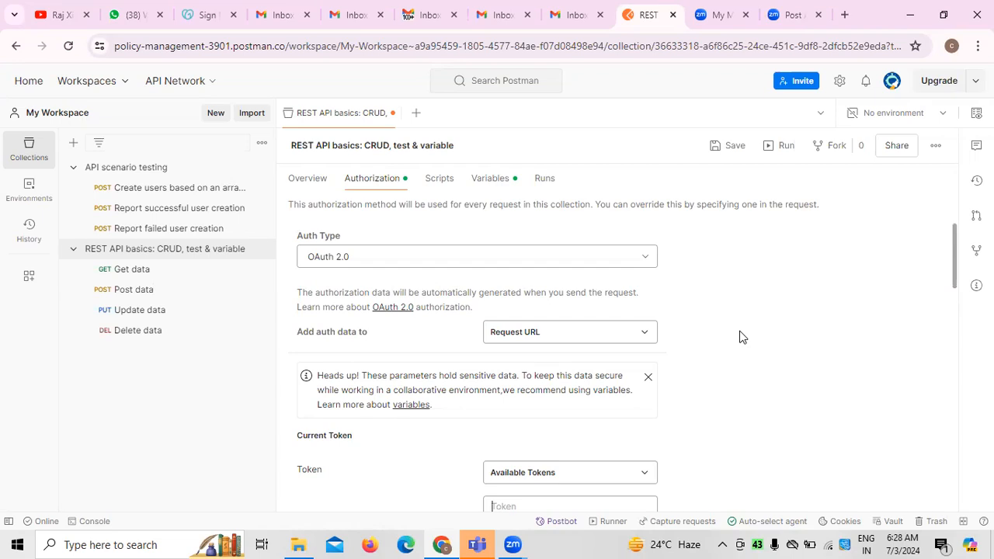
pyautogui.click(801, 31)
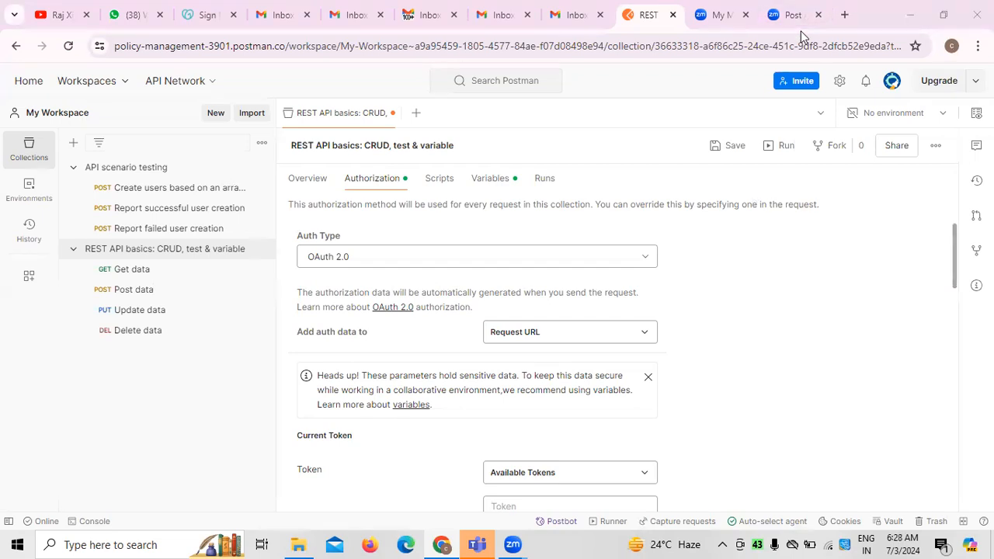